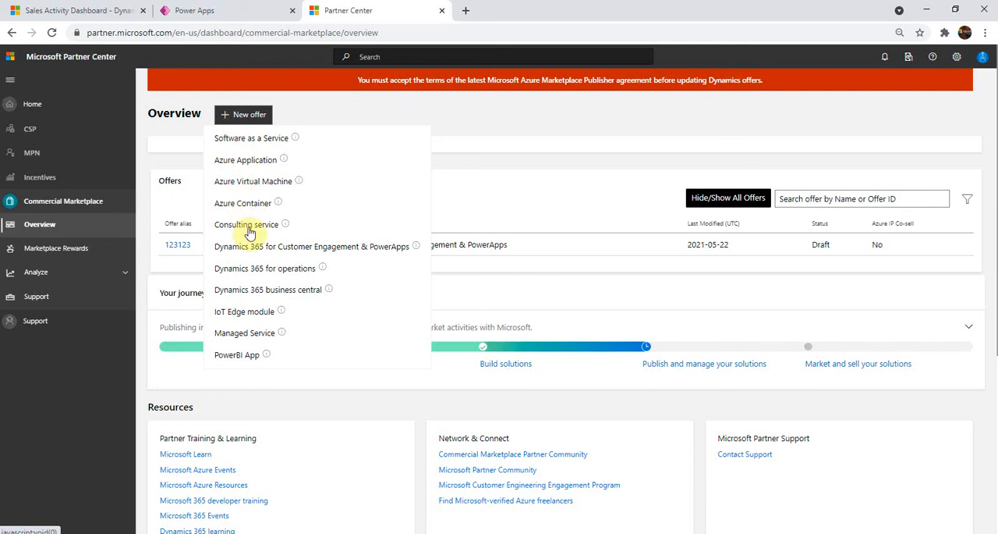
Step: Create a Dynamics 365 for Customer Engagement & PowerApps offer with offer ID 1001 and alias ModelDrivenAPp
click(260, 248)
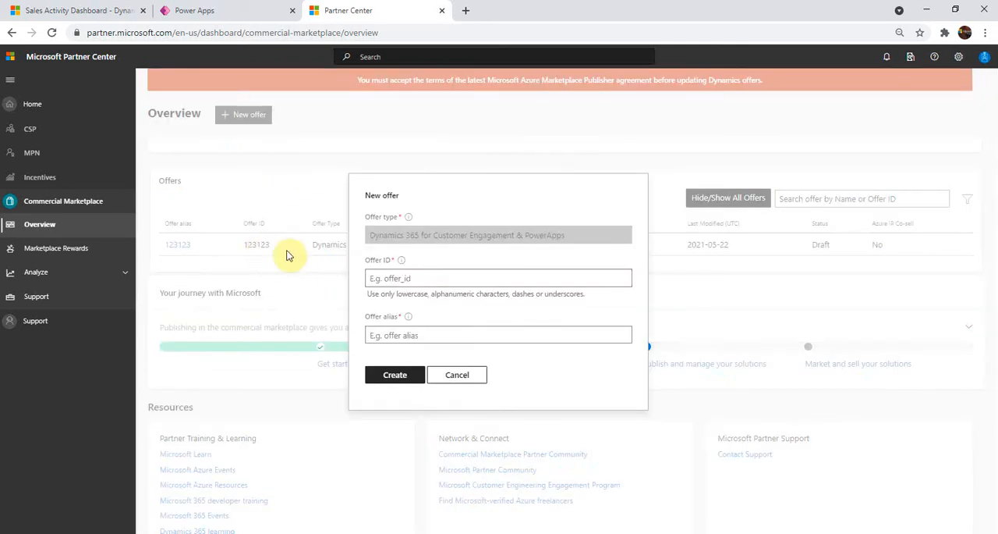
click(410, 279)
text(1001)
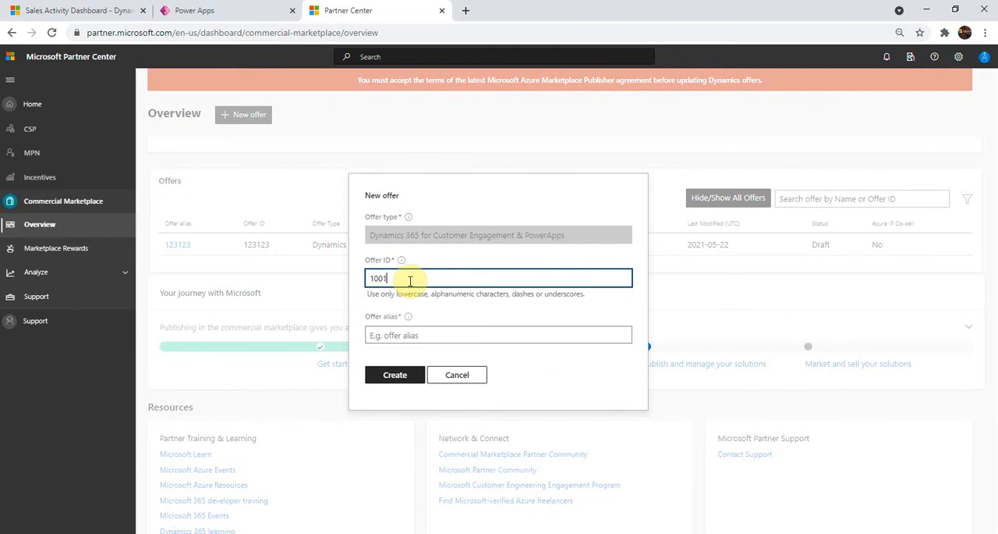
key(Tab)
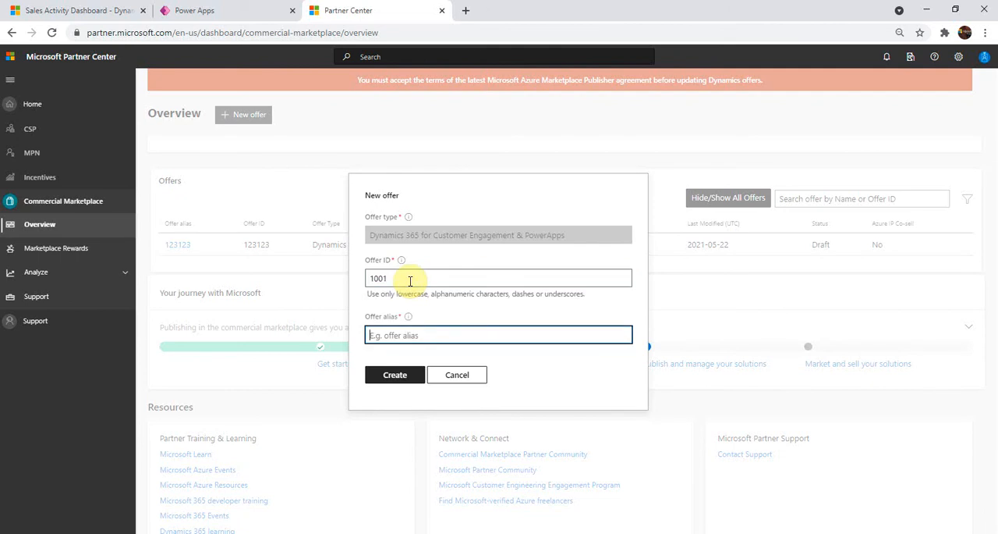
text(ModelDrivenAPp)
click(406, 376)
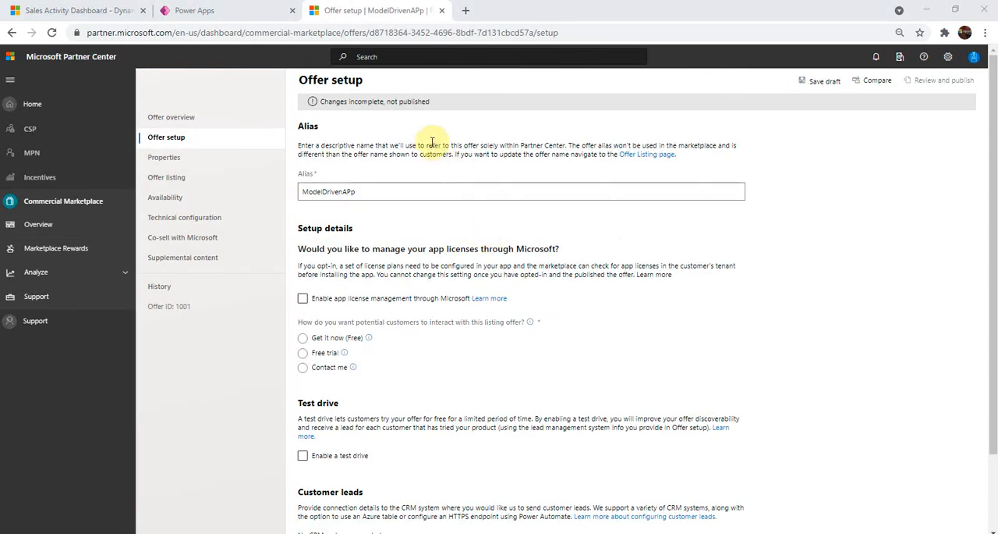
Step: Set the offer's customer interaction option to Get it now (Free) in the setup details
scroll(374, 218, down, 1)
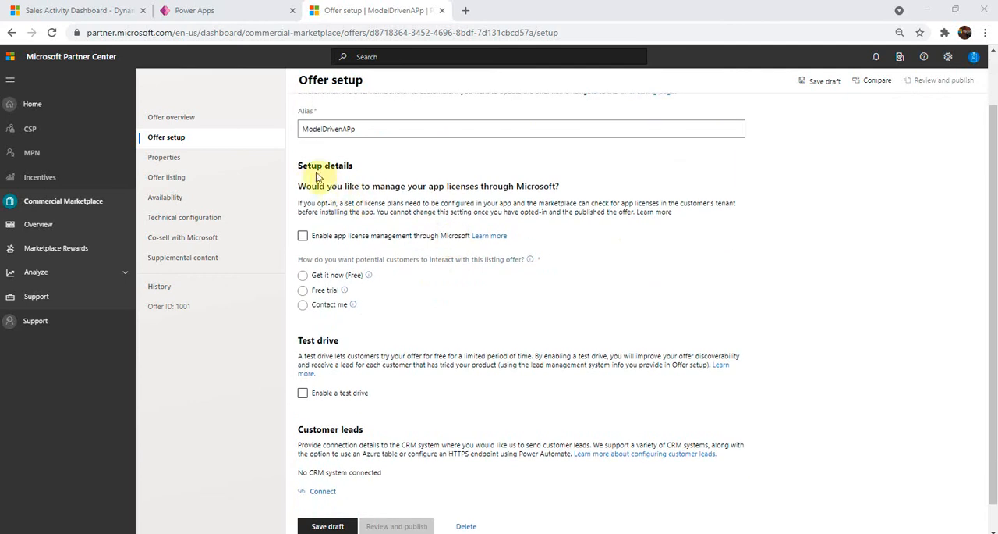
drag(305, 185, 552, 186)
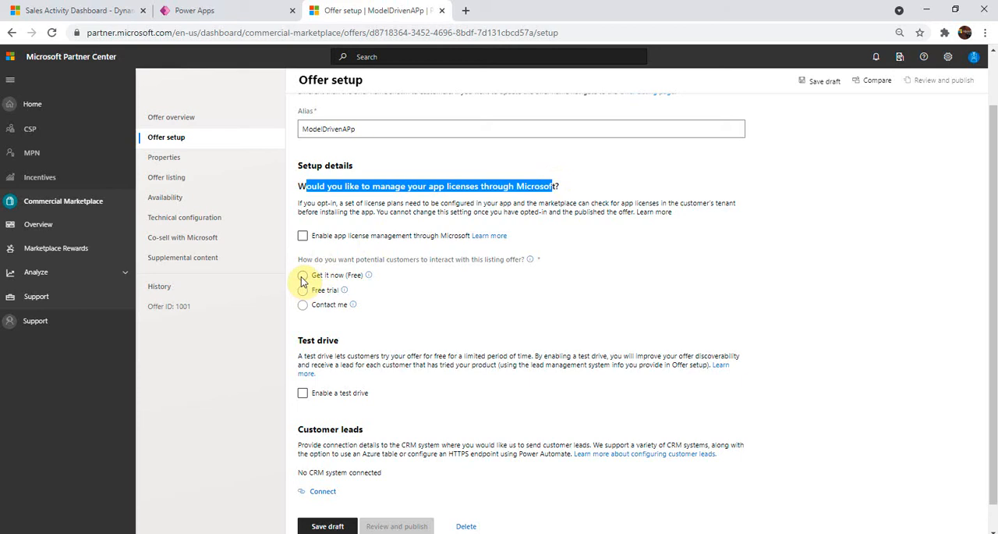
click(303, 278)
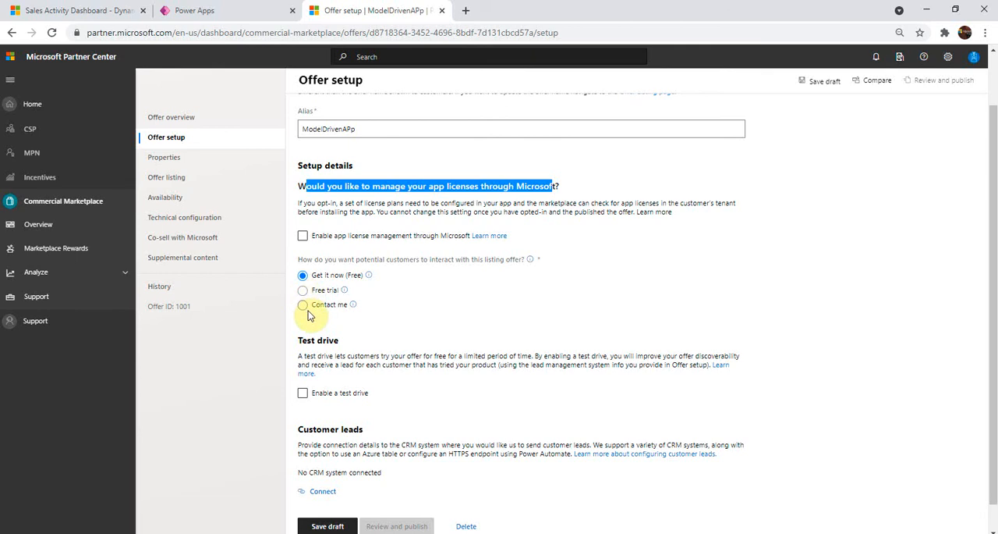
scroll(312, 323, down, 1)
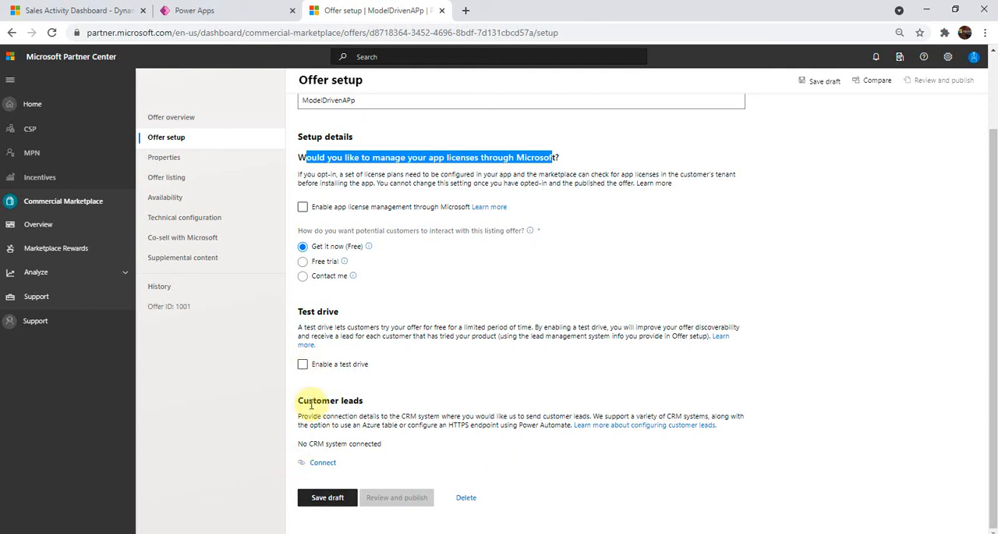
Step: Connect customer leads to Dynamics 365 for Customer Engagement with contact email, instance URL, Office 365 authentication, user name and password, and save the draft
drag(295, 400, 379, 399)
click(324, 463)
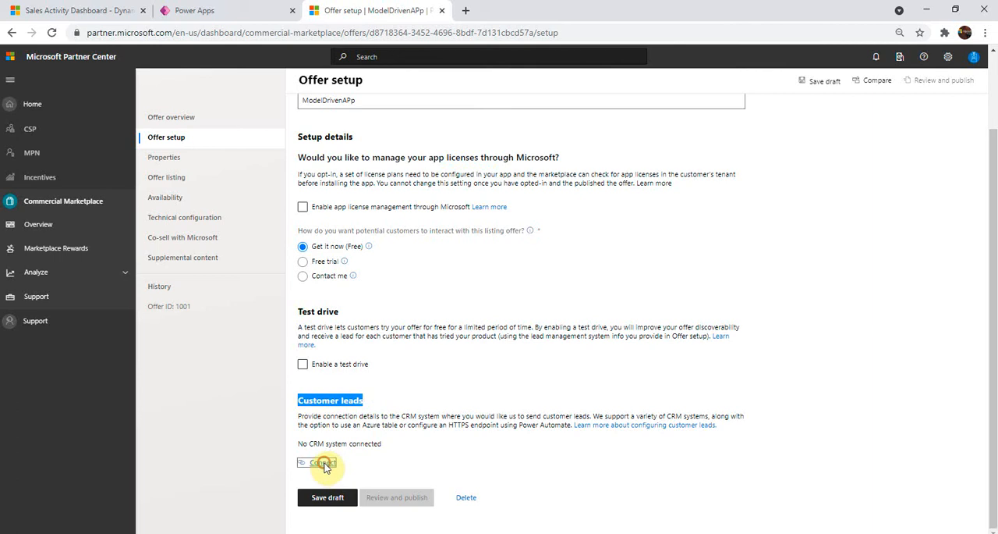
click(486, 300)
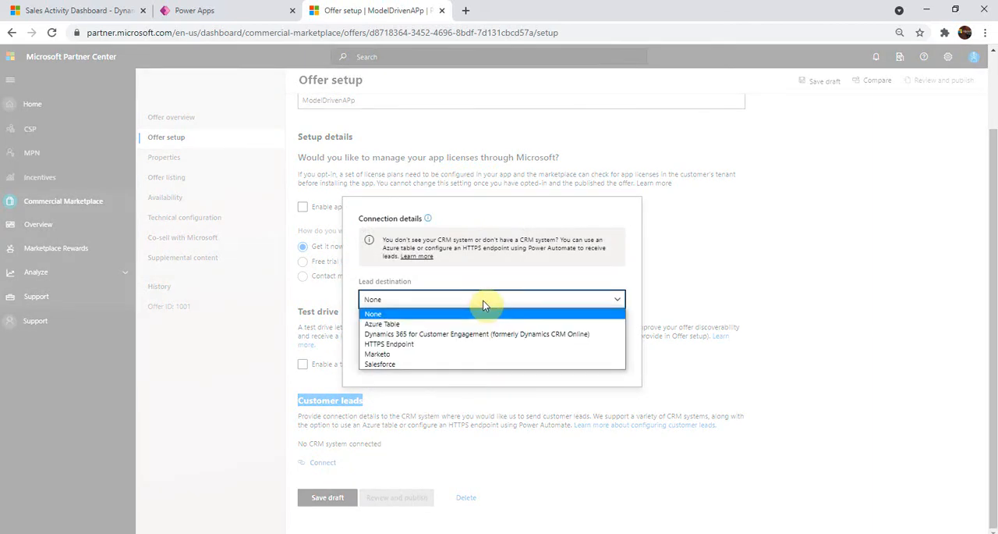
click(472, 333)
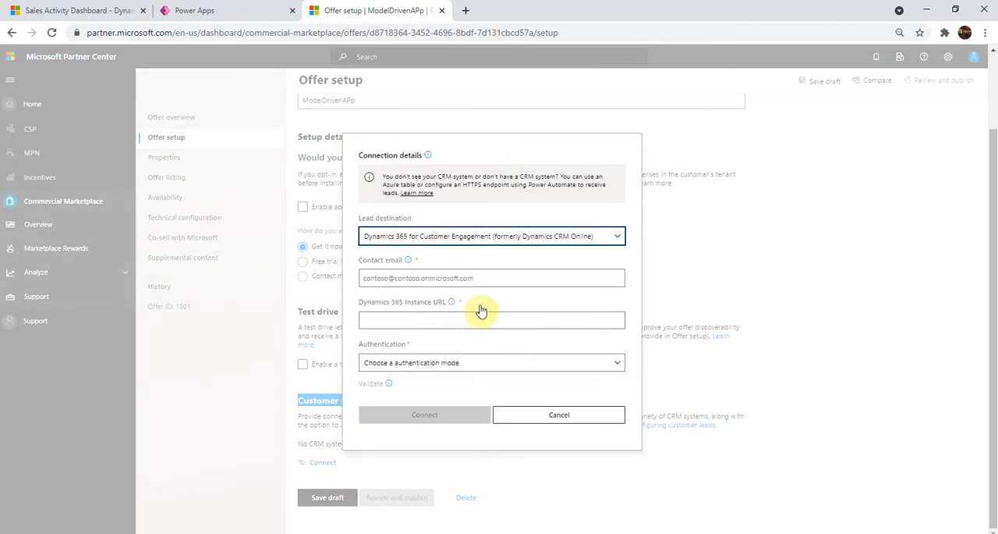
click(398, 281)
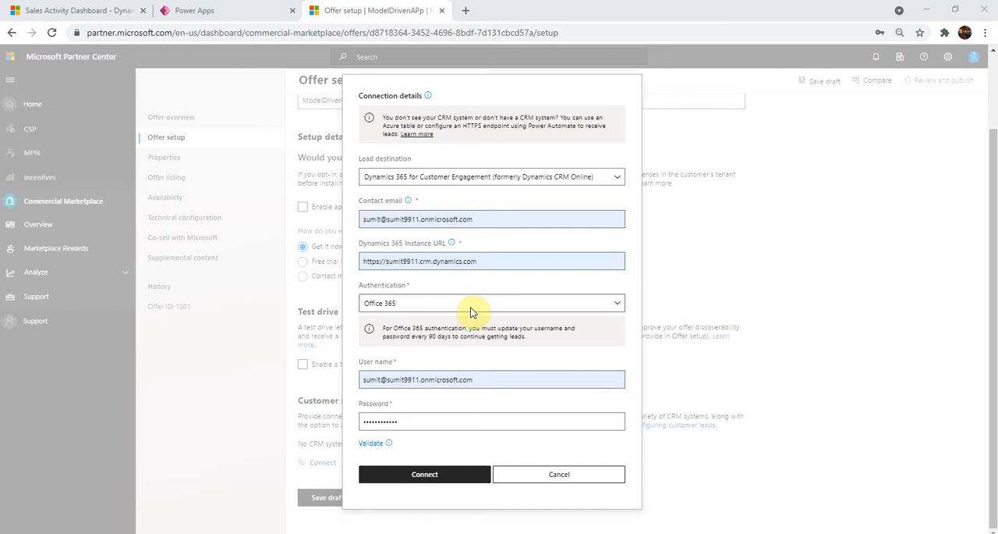
click(452, 474)
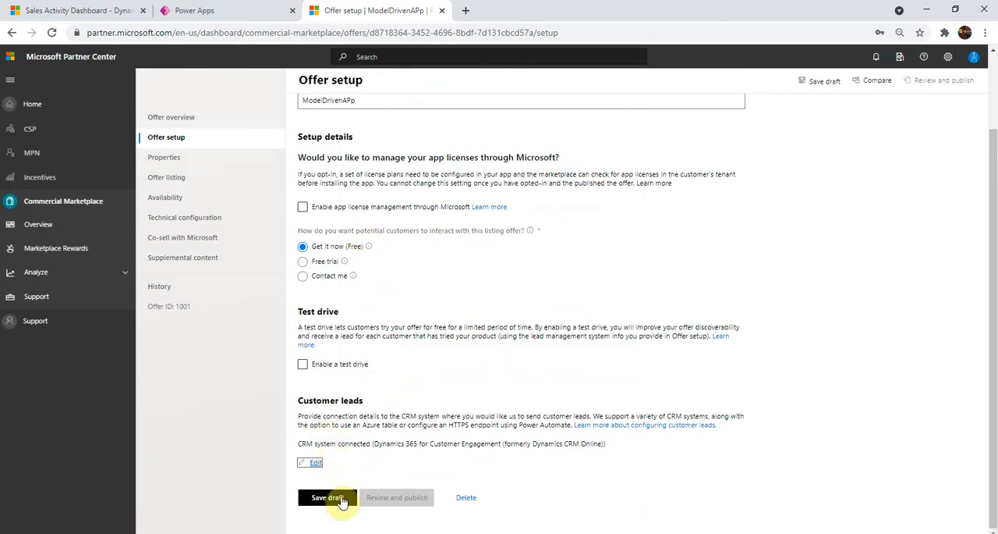
click(342, 499)
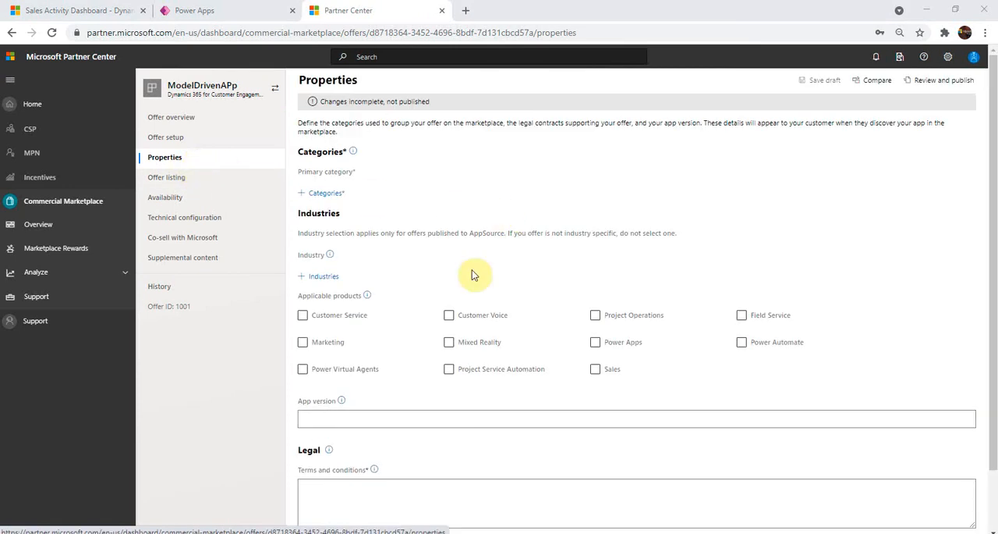
Step: Mark Customer Service as the applicable product and set the app version to 1.0.0.0 in the offer properties
scroll(477, 266, down, 1)
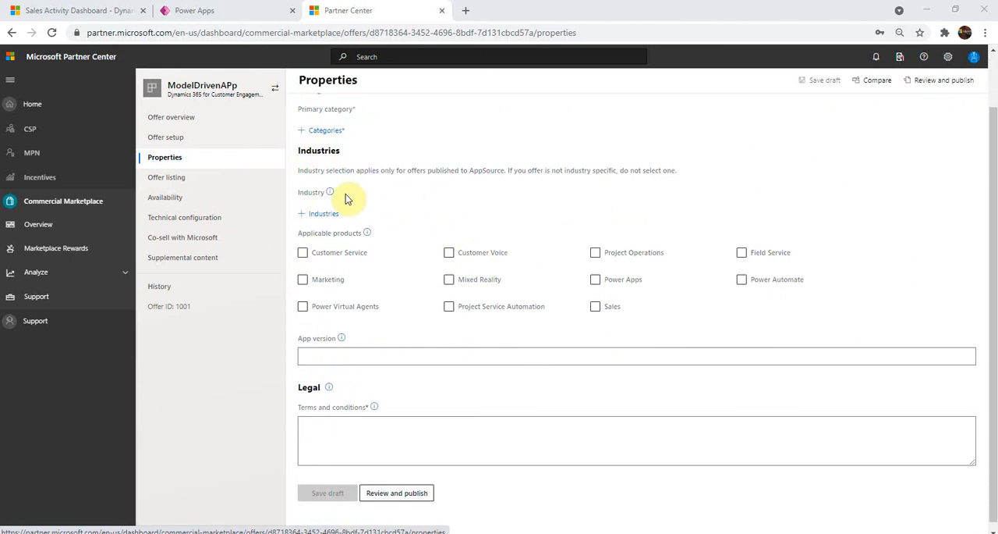
click(303, 255)
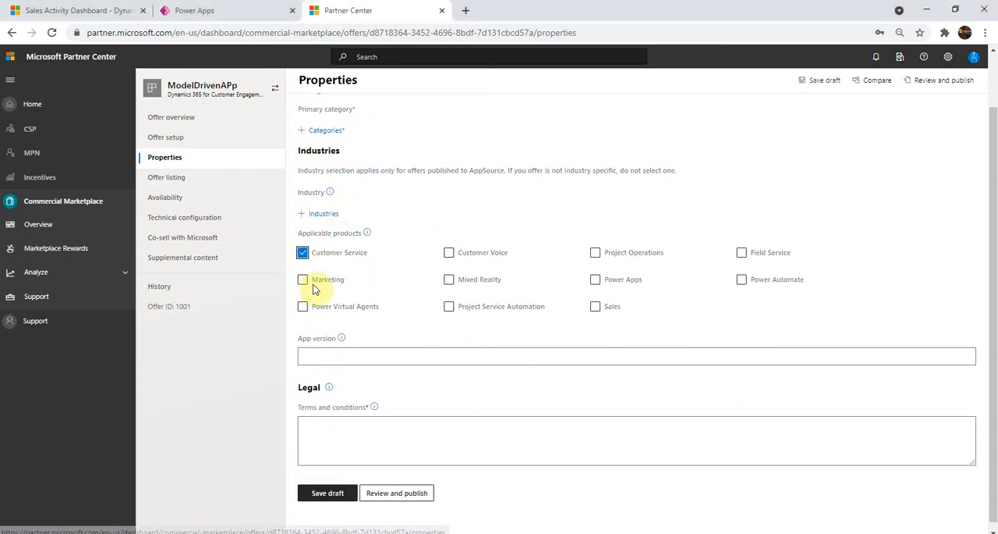
click(346, 356)
click(358, 388)
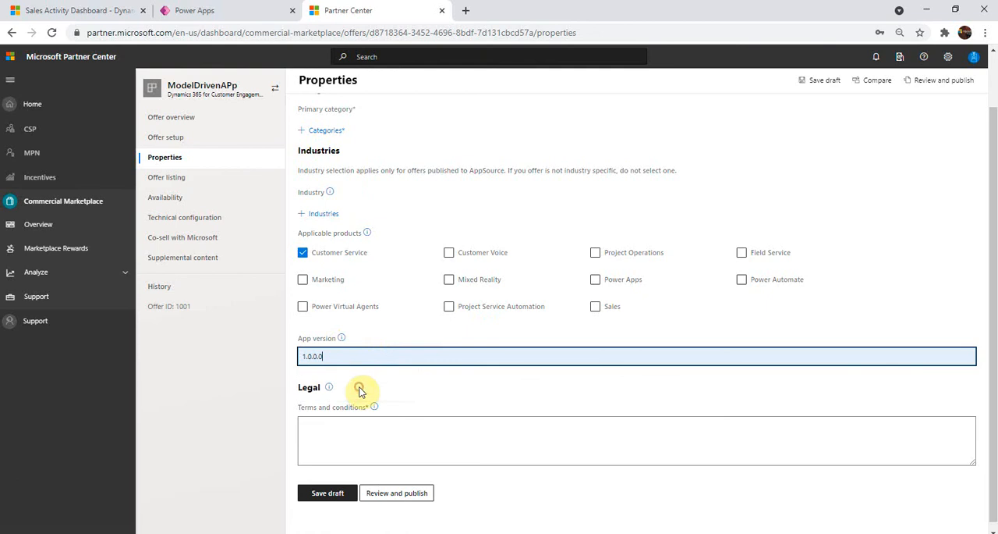
Step: Enter "Term" as the legal terms and conditions and save the properties draft
click(401, 424)
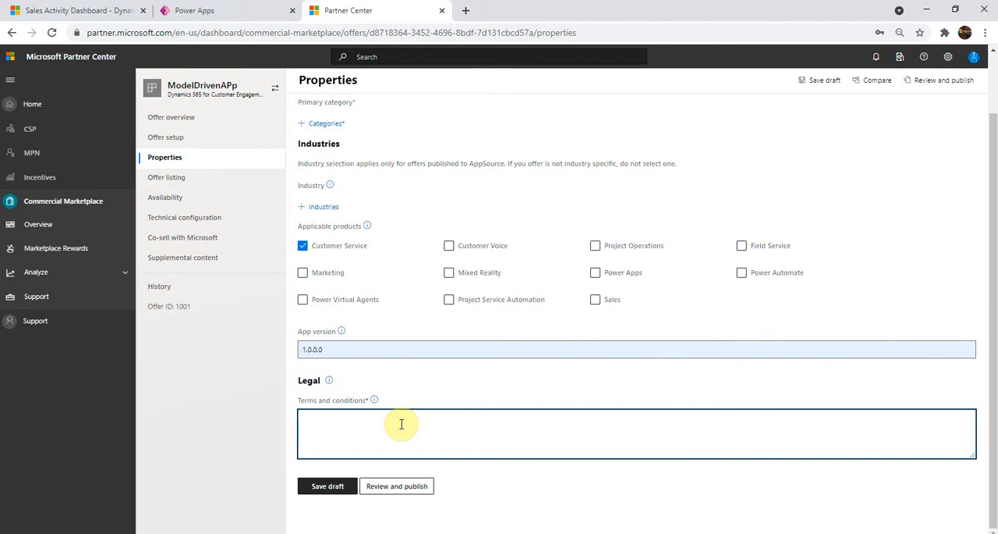
click(331, 489)
click(334, 433)
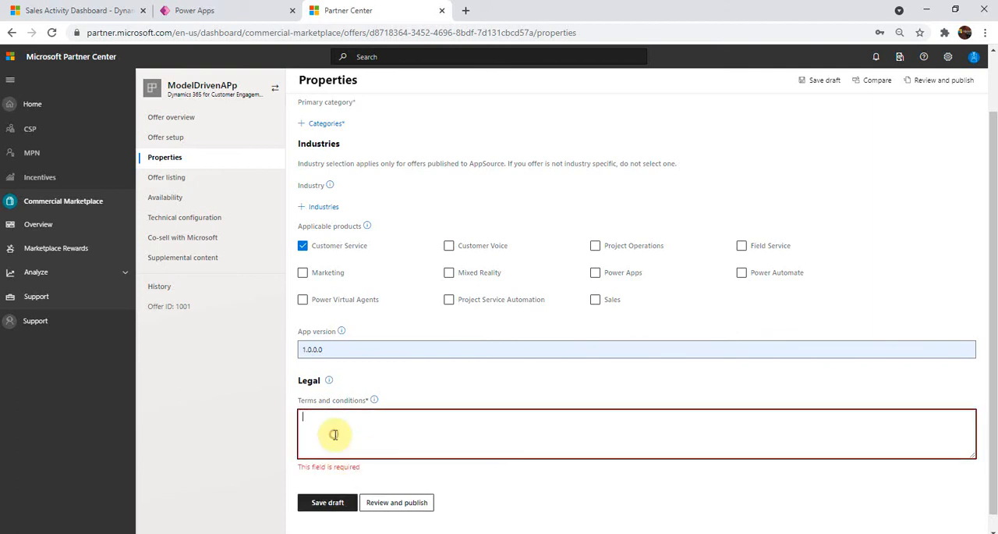
text(Term)
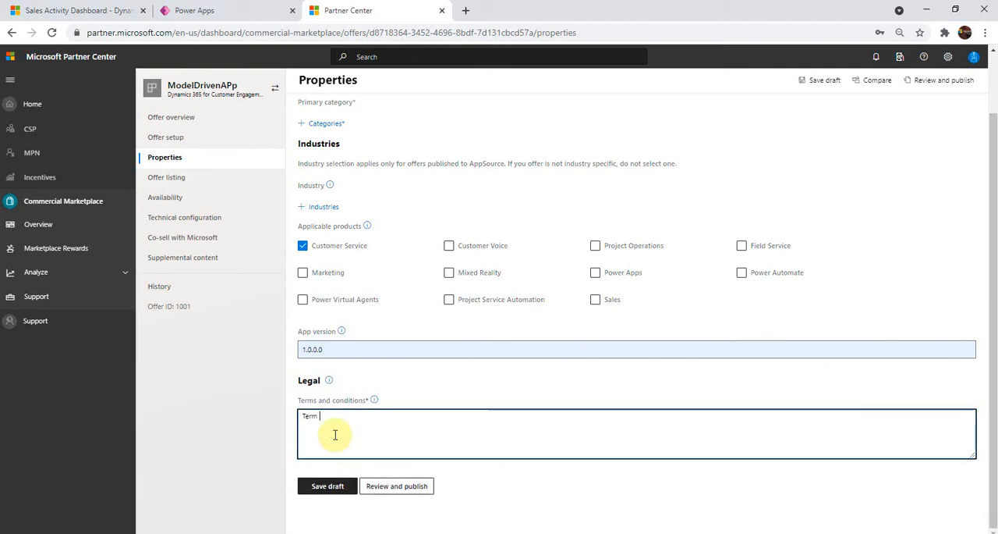
click(333, 486)
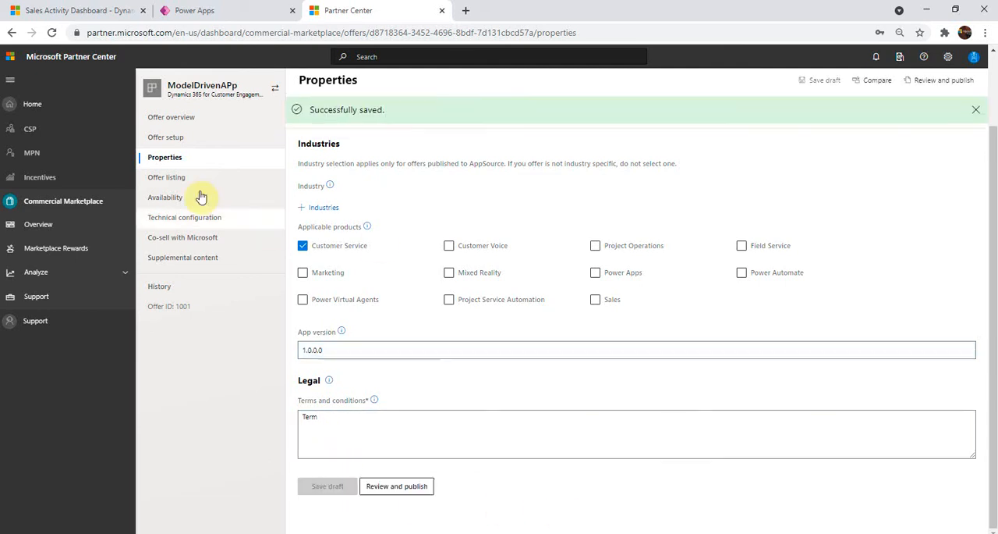
Step: Look through the offer listing's marketplace details, help and privacy links, contacts, supporting documents and marketplace media fields
click(180, 182)
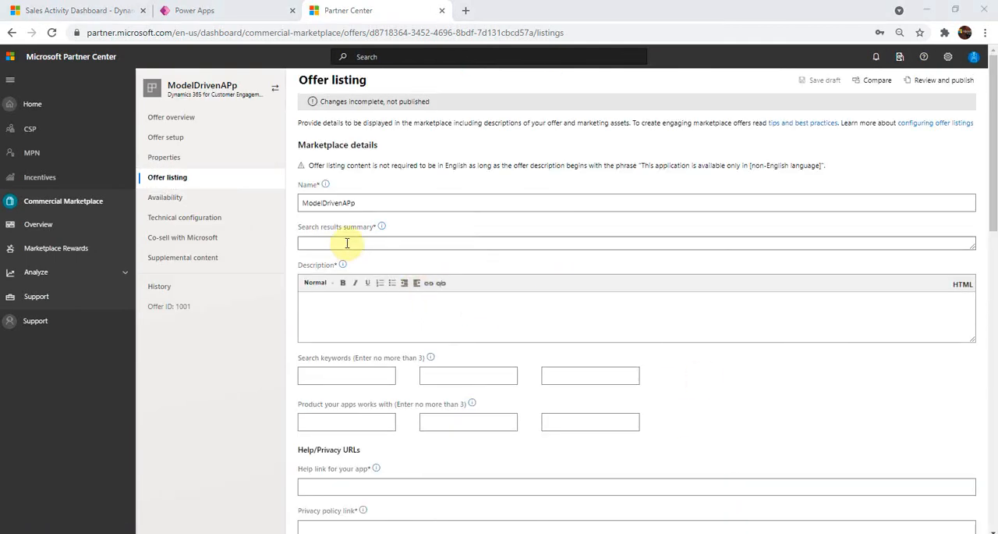
click(347, 242)
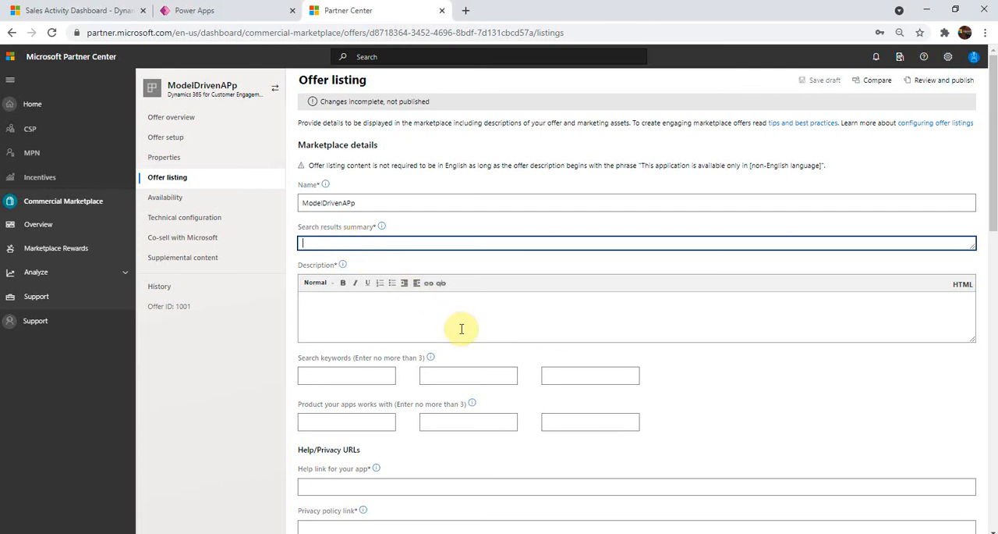
scroll(462, 329, down, 3)
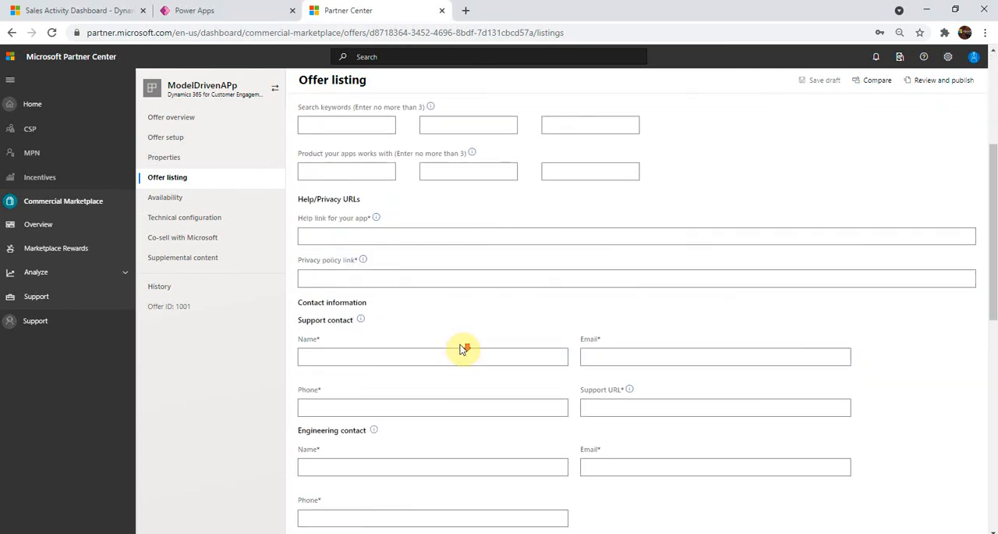
scroll(460, 350, down, 2)
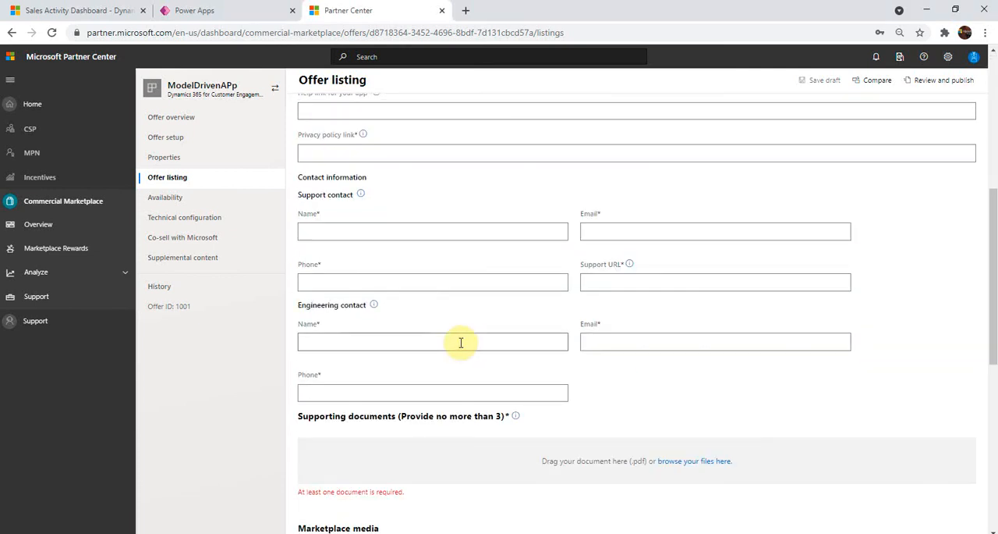
scroll(461, 343, down, 4)
scroll(461, 343, up, 5)
scroll(463, 346, down, 4)
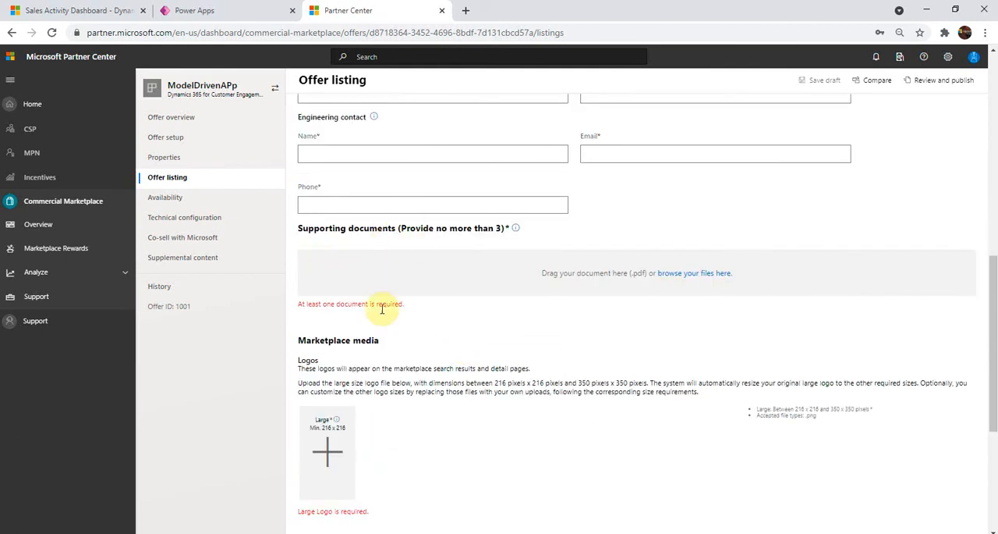
scroll(397, 350, down, 3)
click(398, 350)
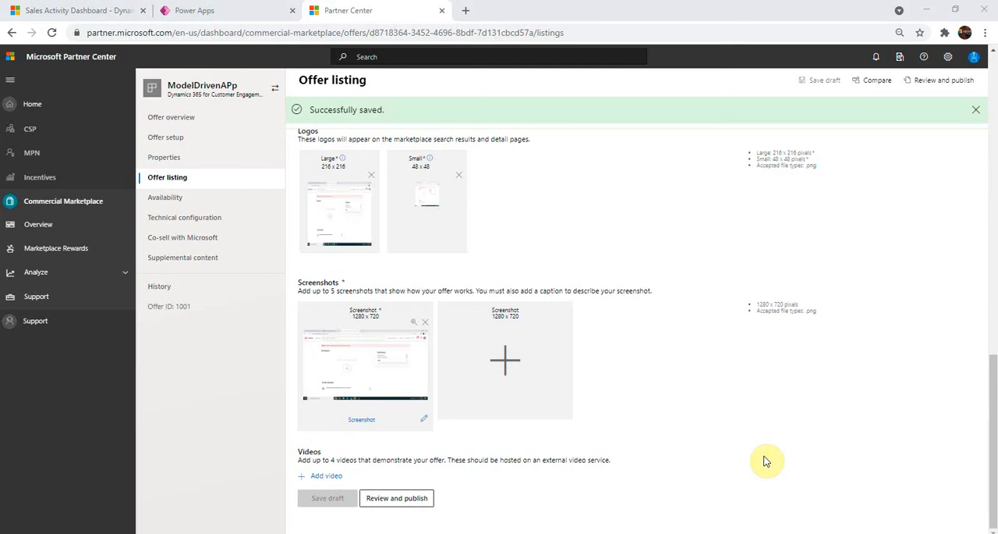
Step: Select Afghanistan and Algeria as the offer's markets on the availability page and save them
click(173, 203)
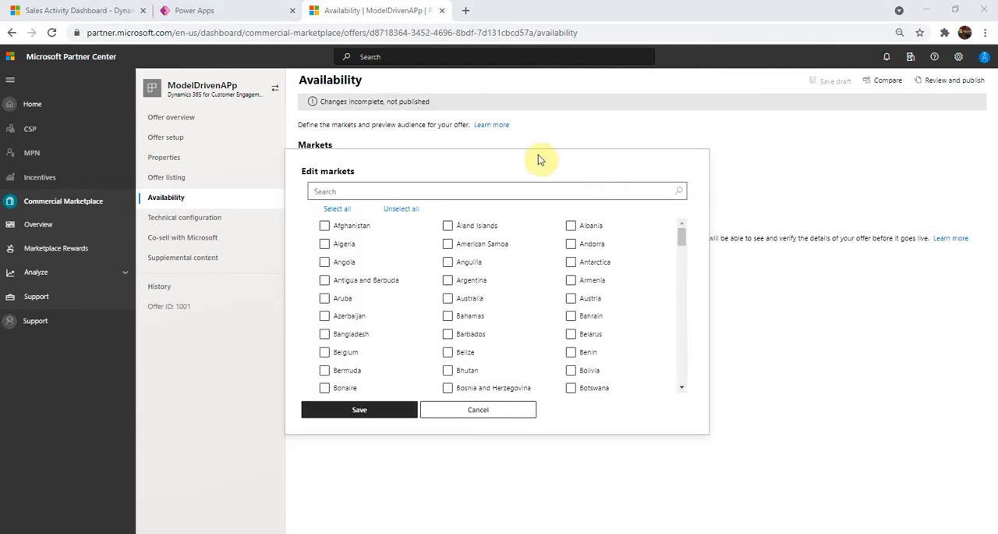
click(325, 225)
click(326, 244)
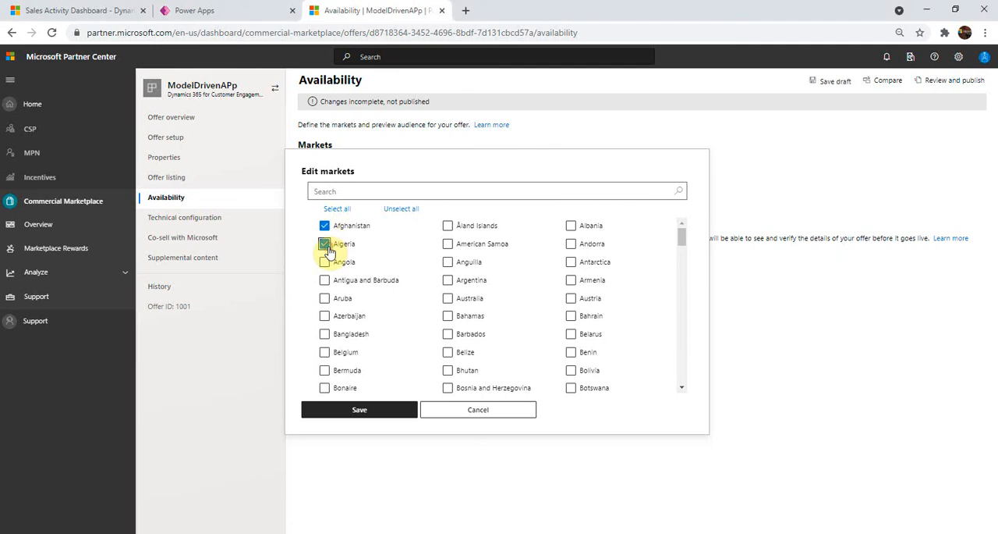
click(375, 413)
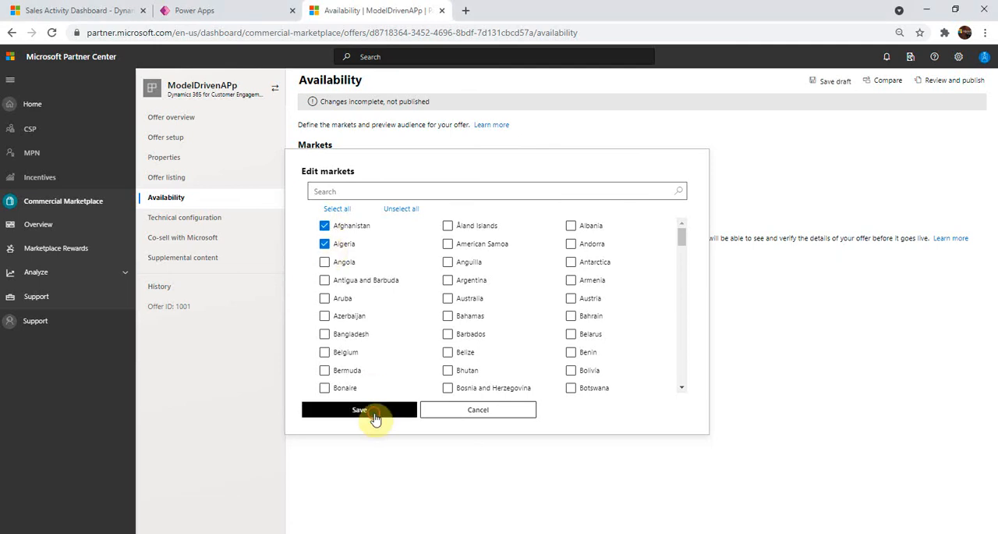
click(319, 325)
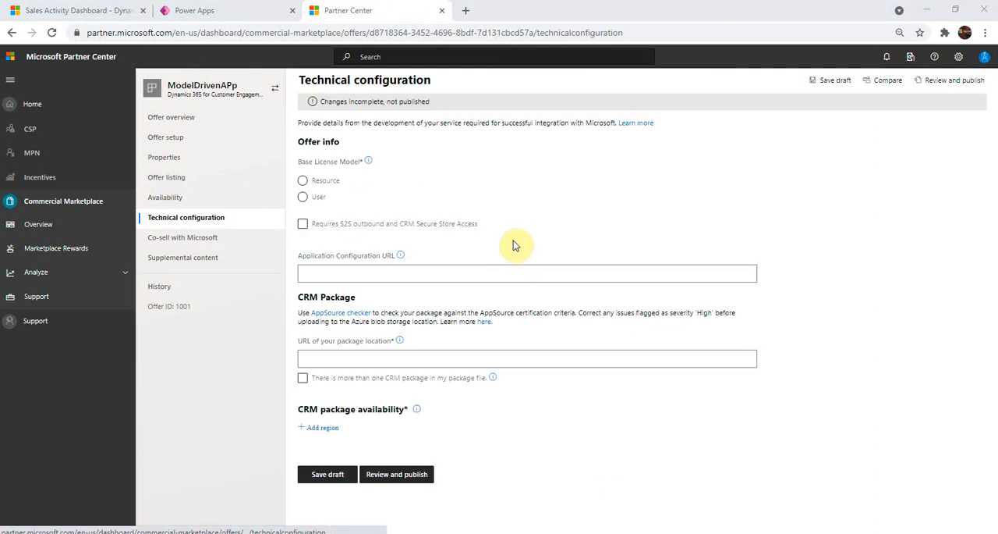
Step: Enter the blob storage address as the CRM package location URL in the technical configuration
click(460, 270)
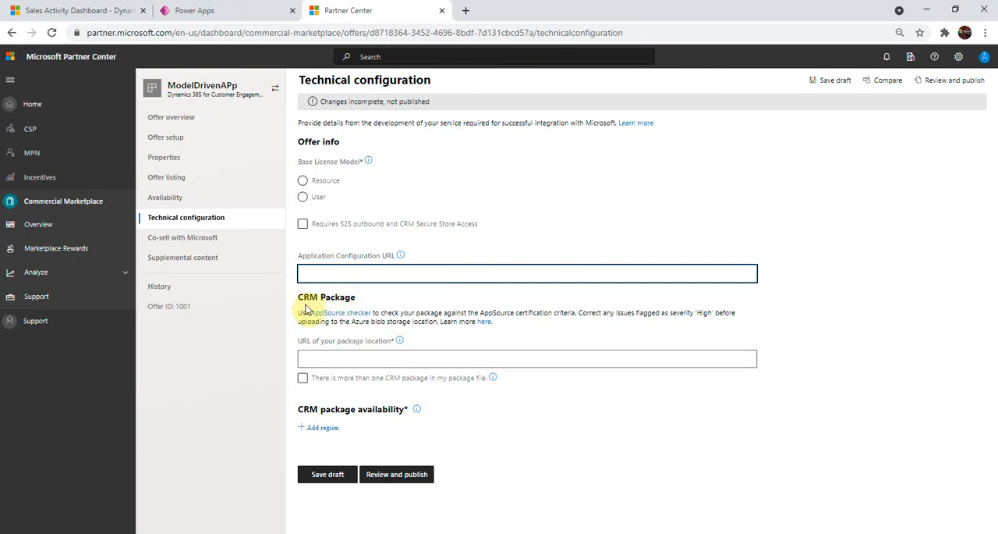
click(336, 356)
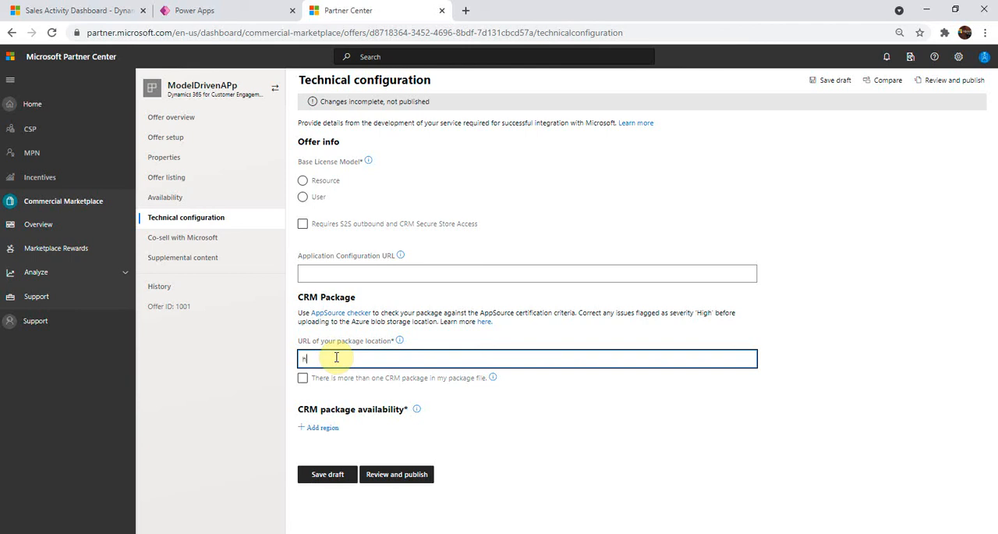
text(://aure.blob)
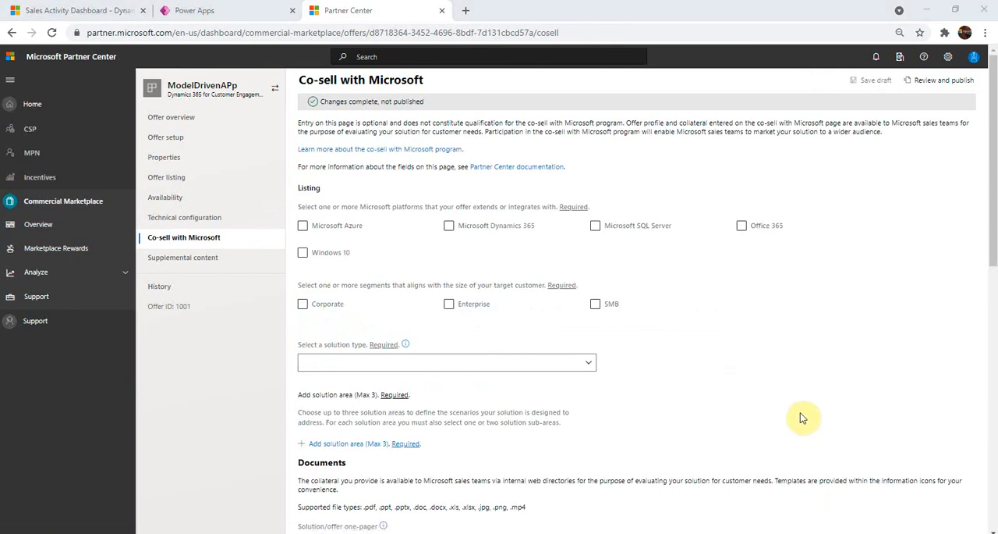
Step: Look over the co-sell page, open the supplemental content and start the offer's review and publish
scroll(802, 418, down, 5)
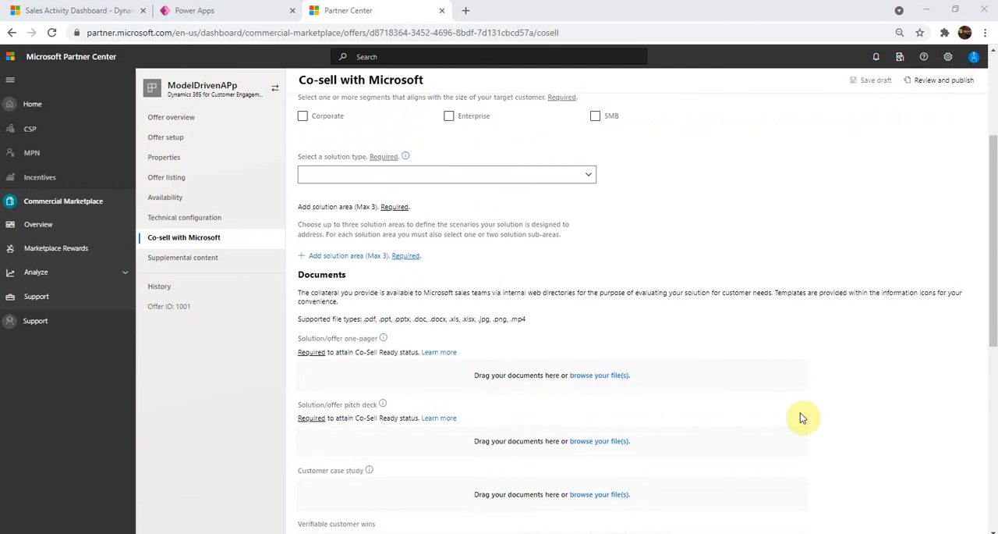
scroll(804, 418, up, 5)
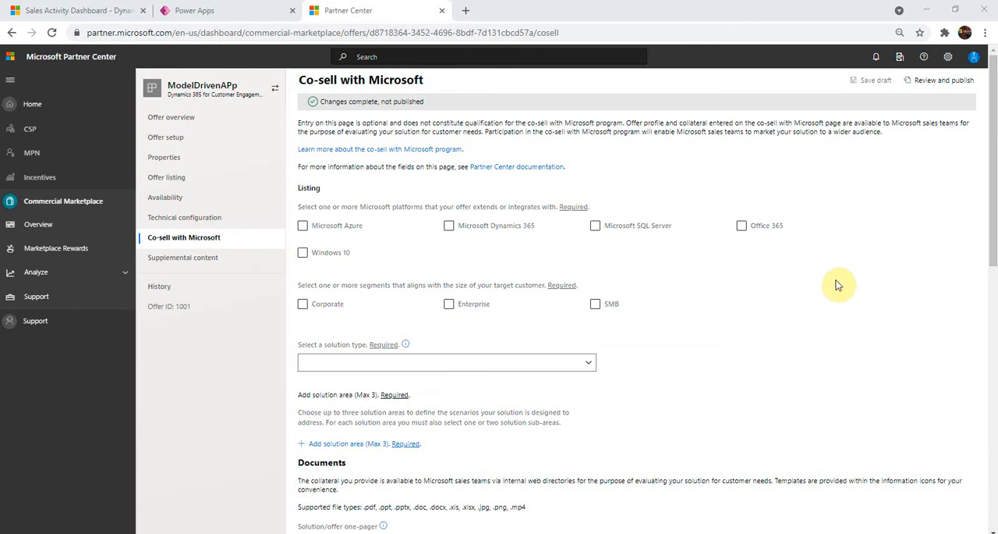
scroll(832, 296, down, 10)
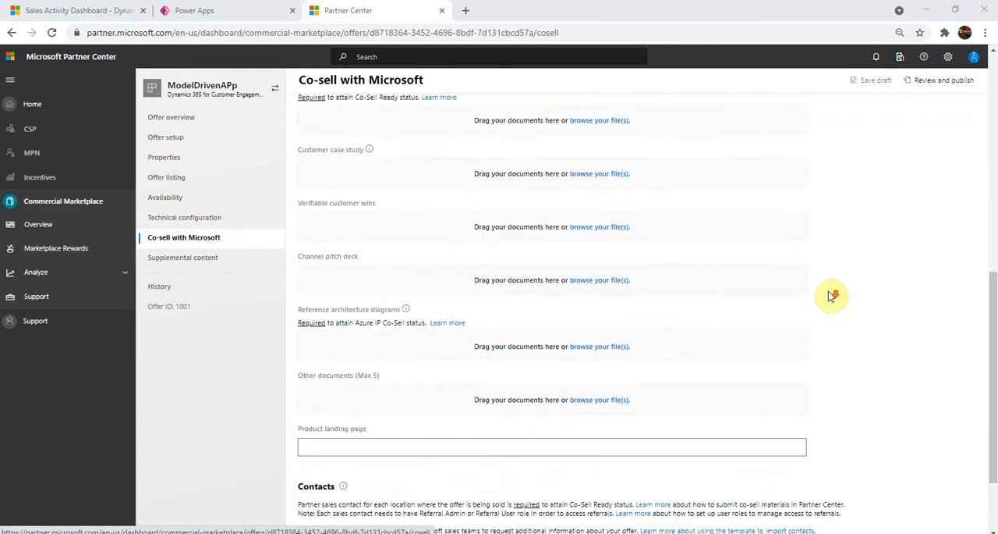
click(184, 258)
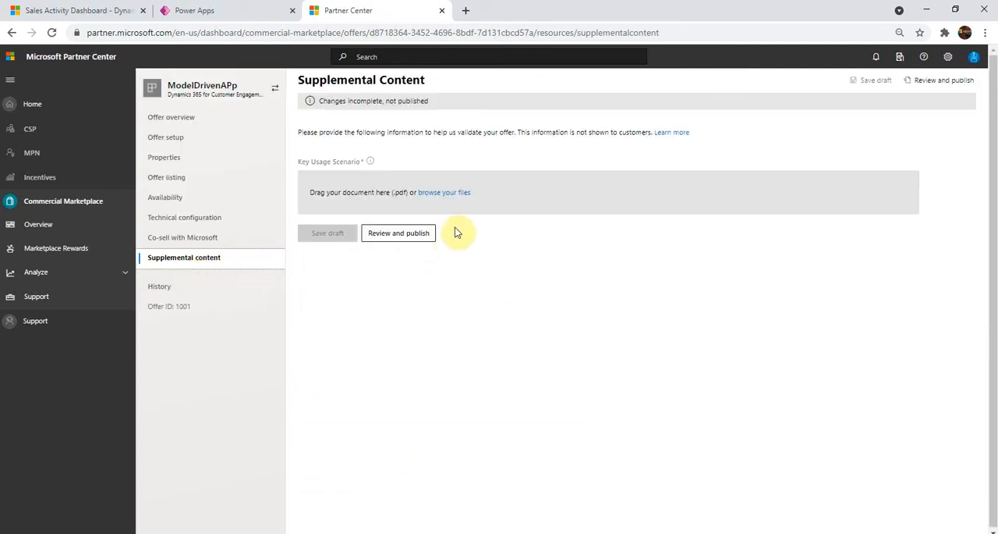
click(414, 233)
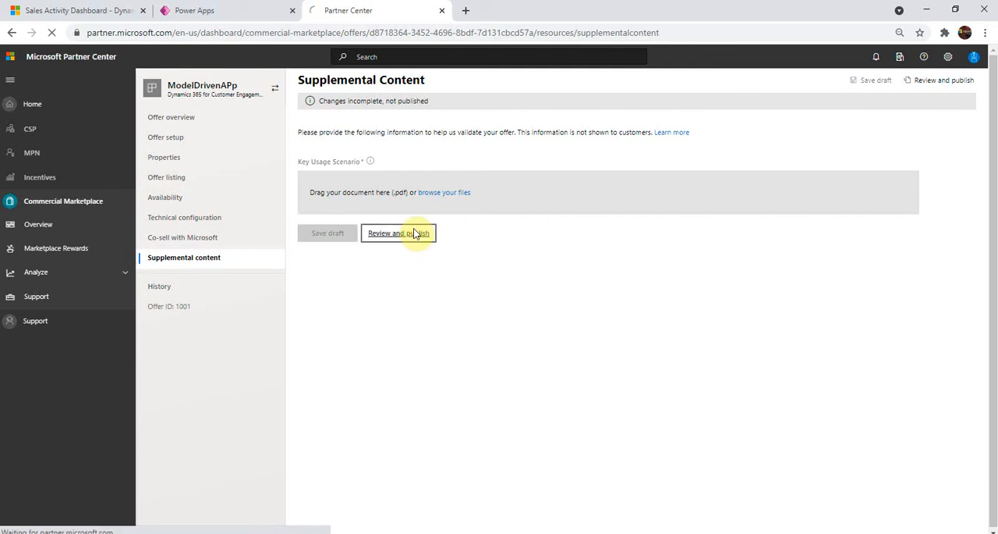